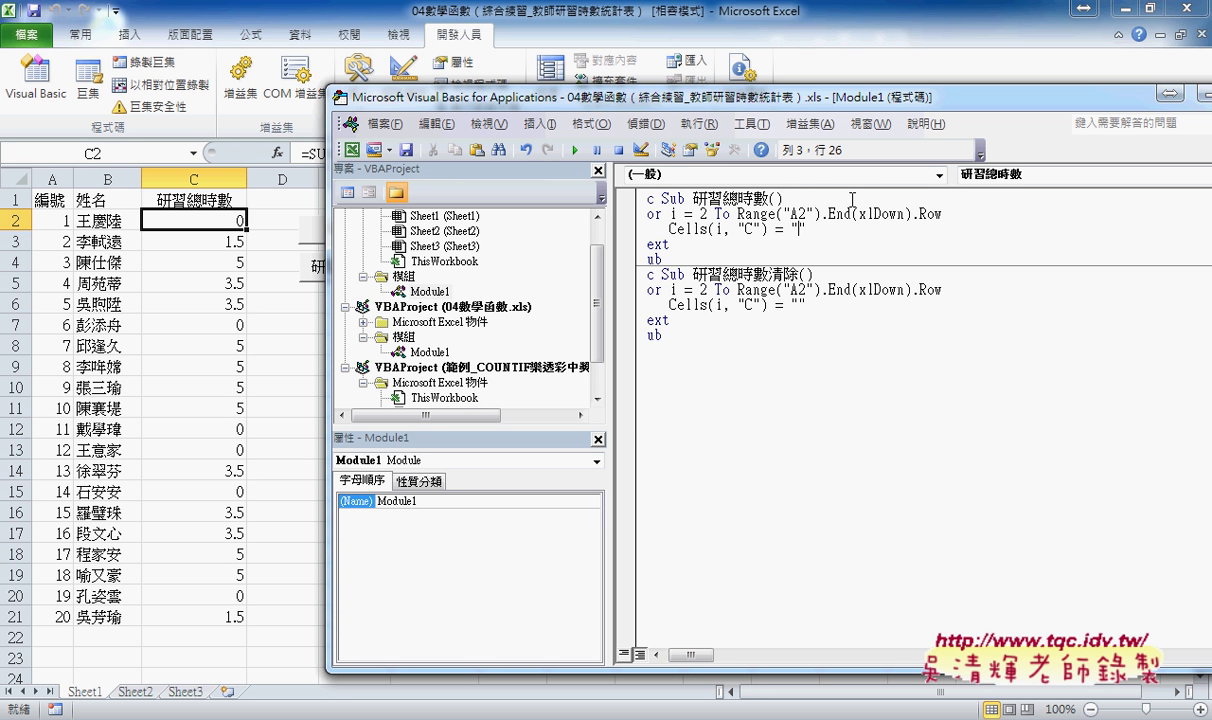
Drag the VBA editor down to uncover C2's SUMIF formula in Excel's formula bar
left_click_drag(764, 100, 758, 214)
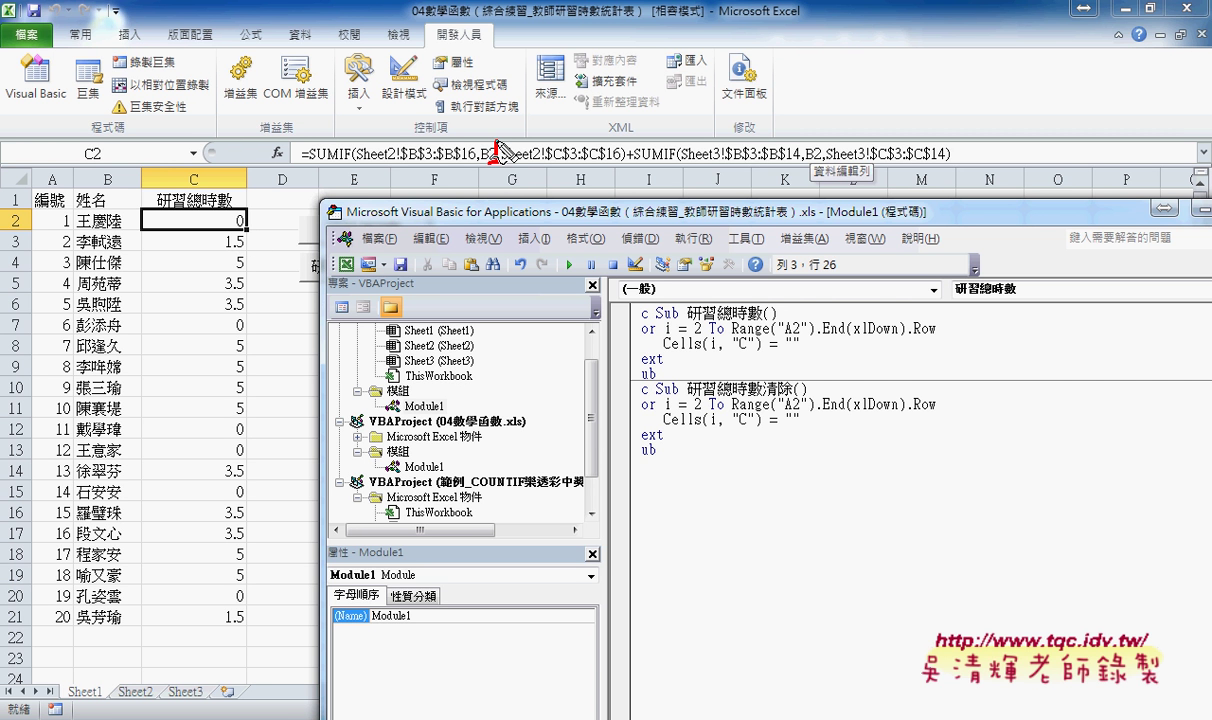
Mark both B2 references in C2's formula, erase the marks, and bring the worksheet forward
left_click_drag(491, 141, 491, 165)
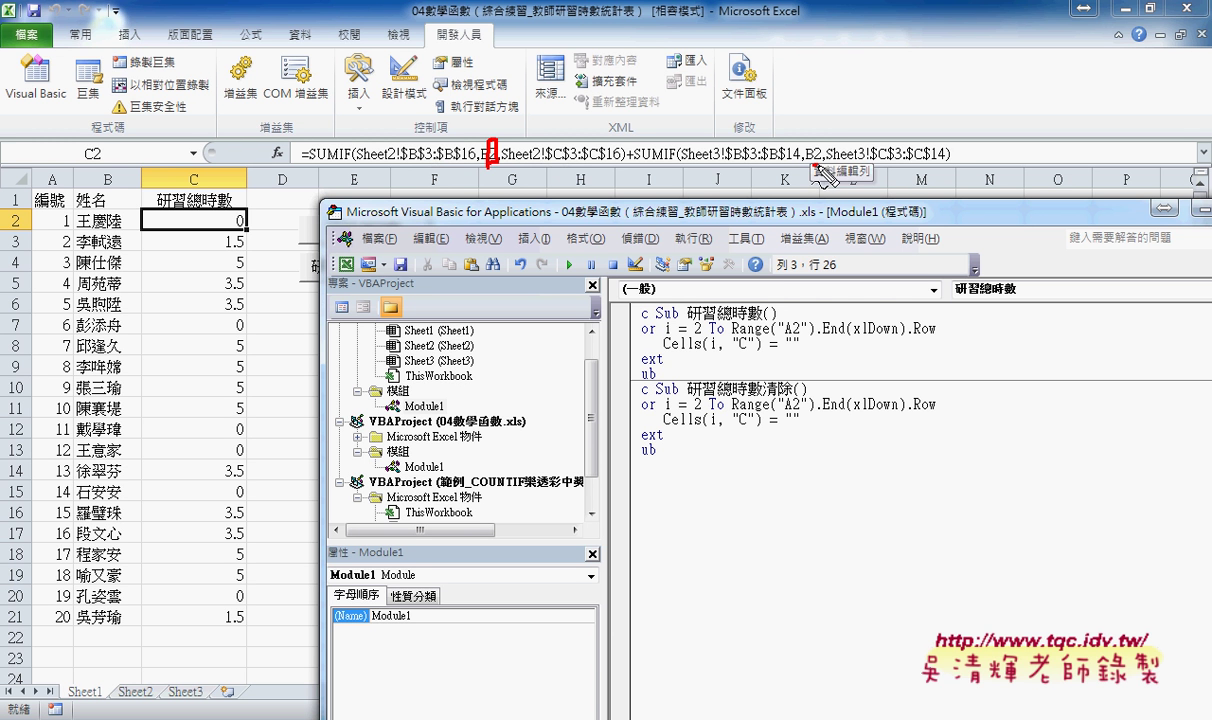
left_click_drag(817, 139, 817, 166)
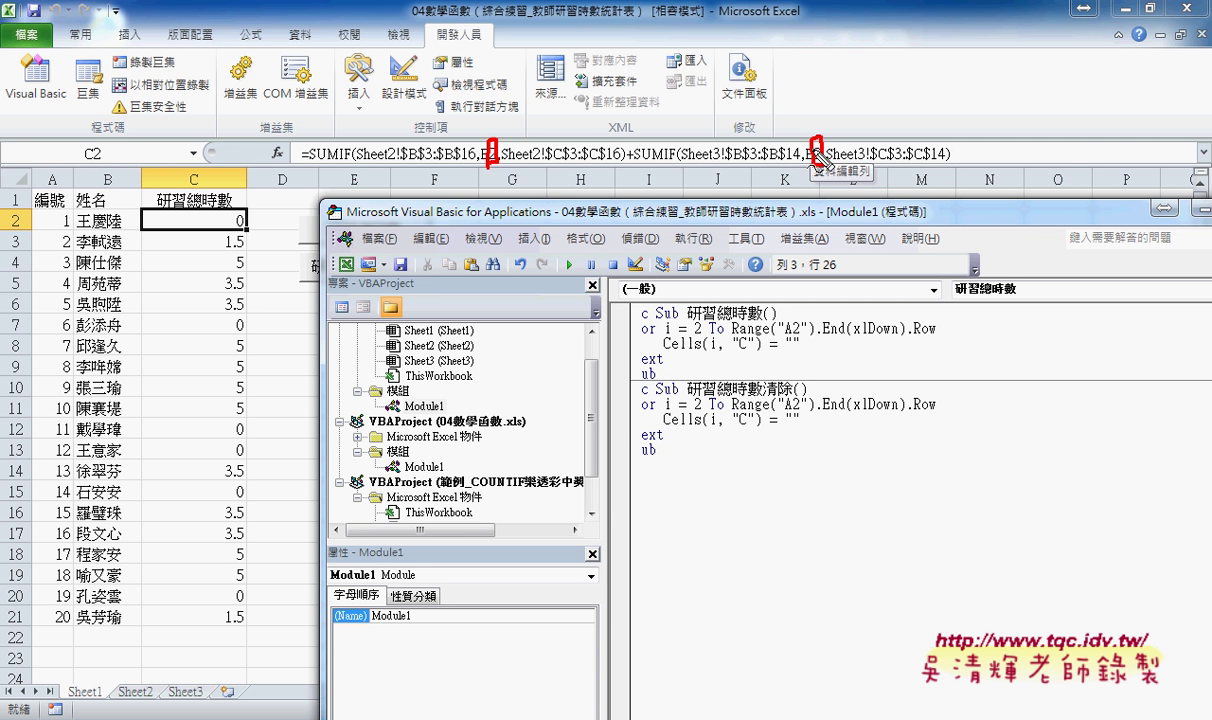
key("Escape")
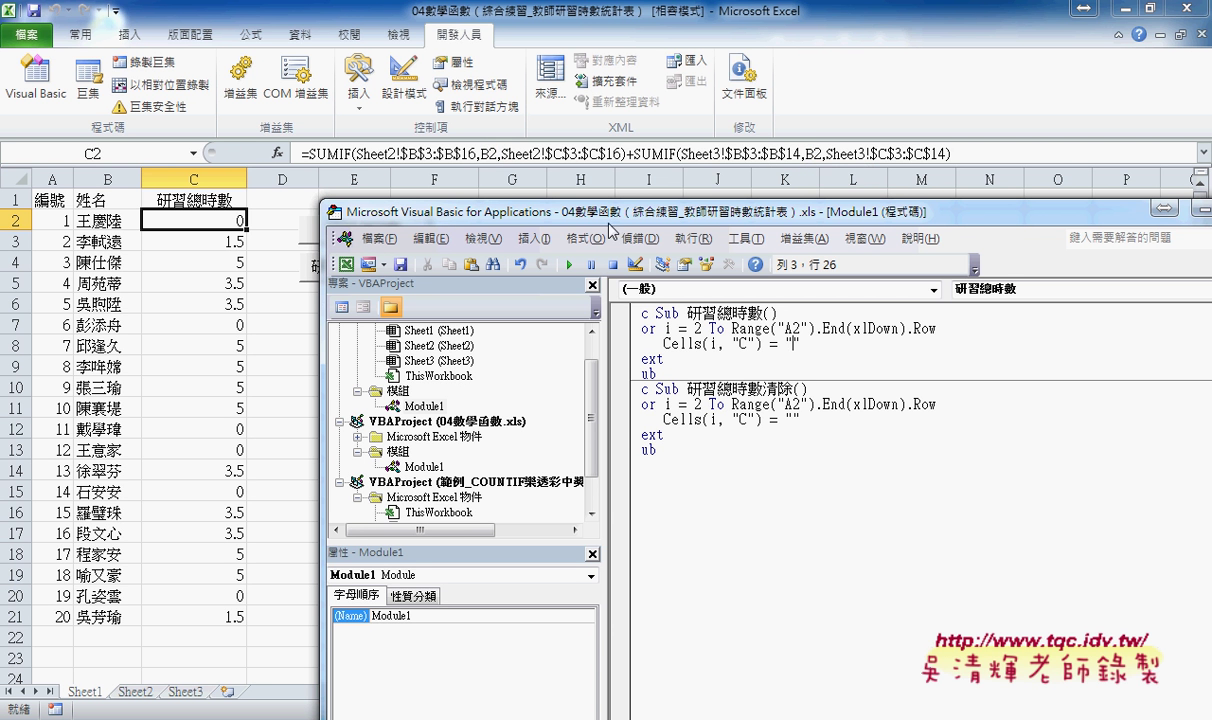
left_click(219, 222)
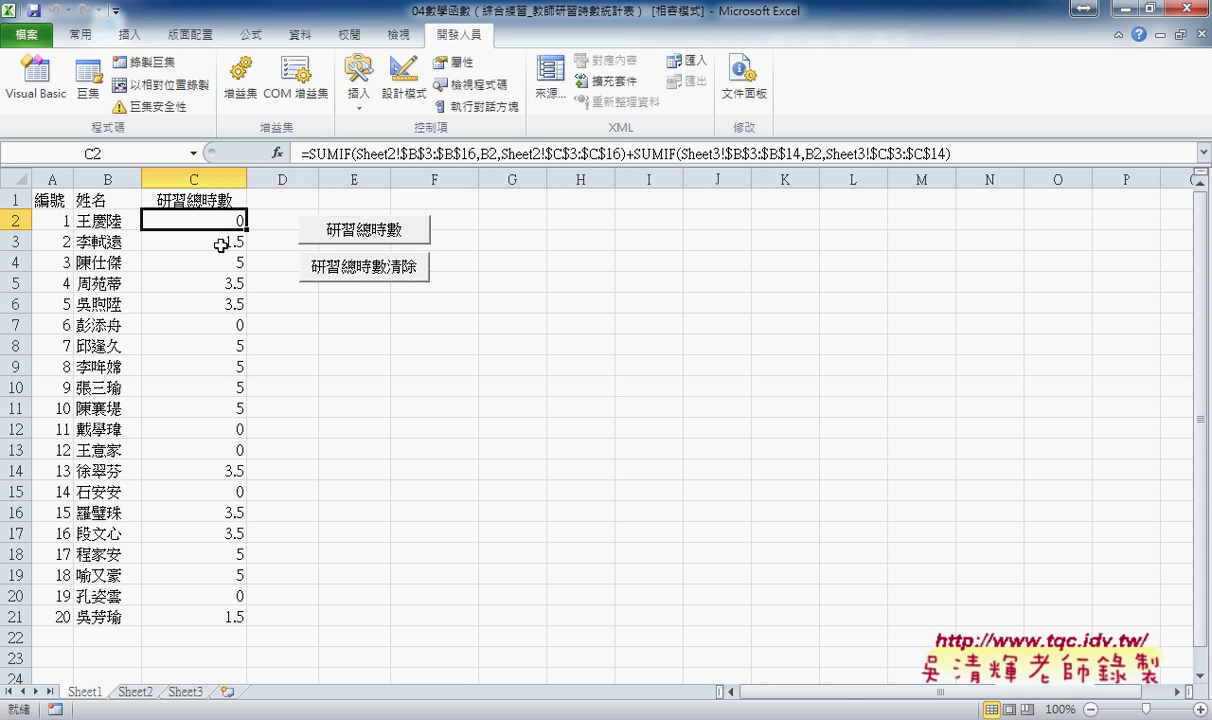
left_click(220, 245)
left_click(212, 218)
left_click(215, 245)
left_click(201, 211)
left_click(214, 234)
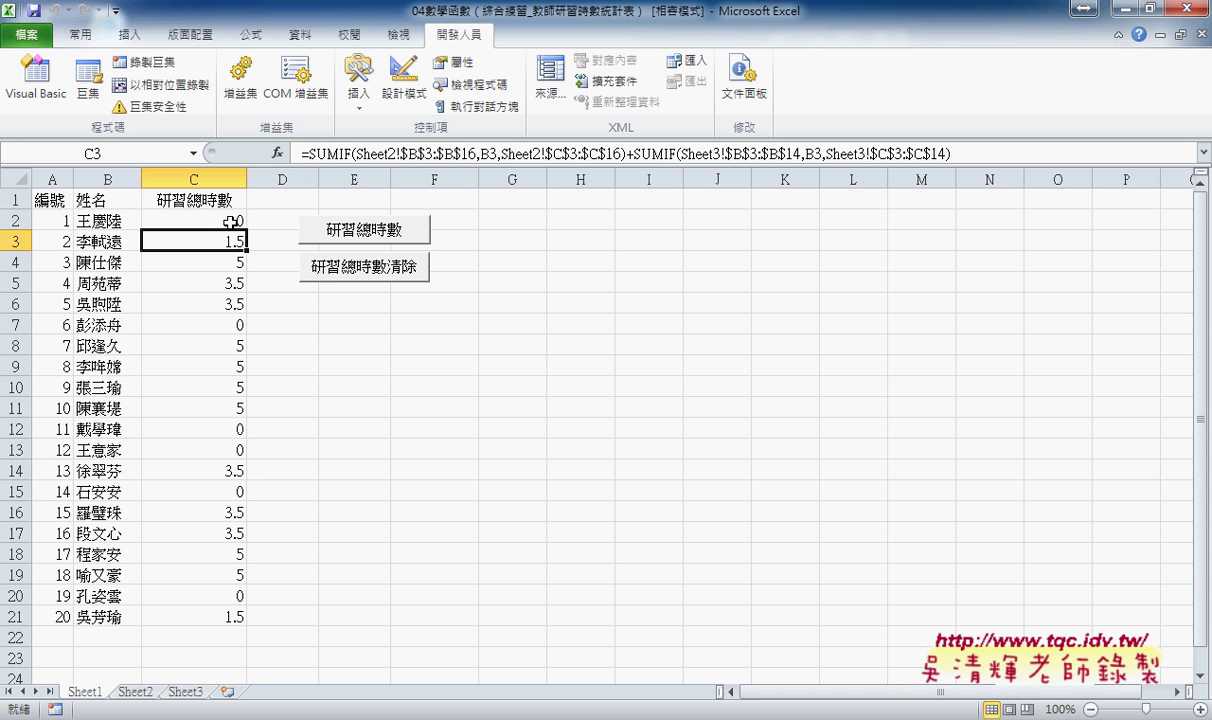
left_click(218, 213)
left_click(232, 245)
left_click(213, 214)
left_click(212, 236)
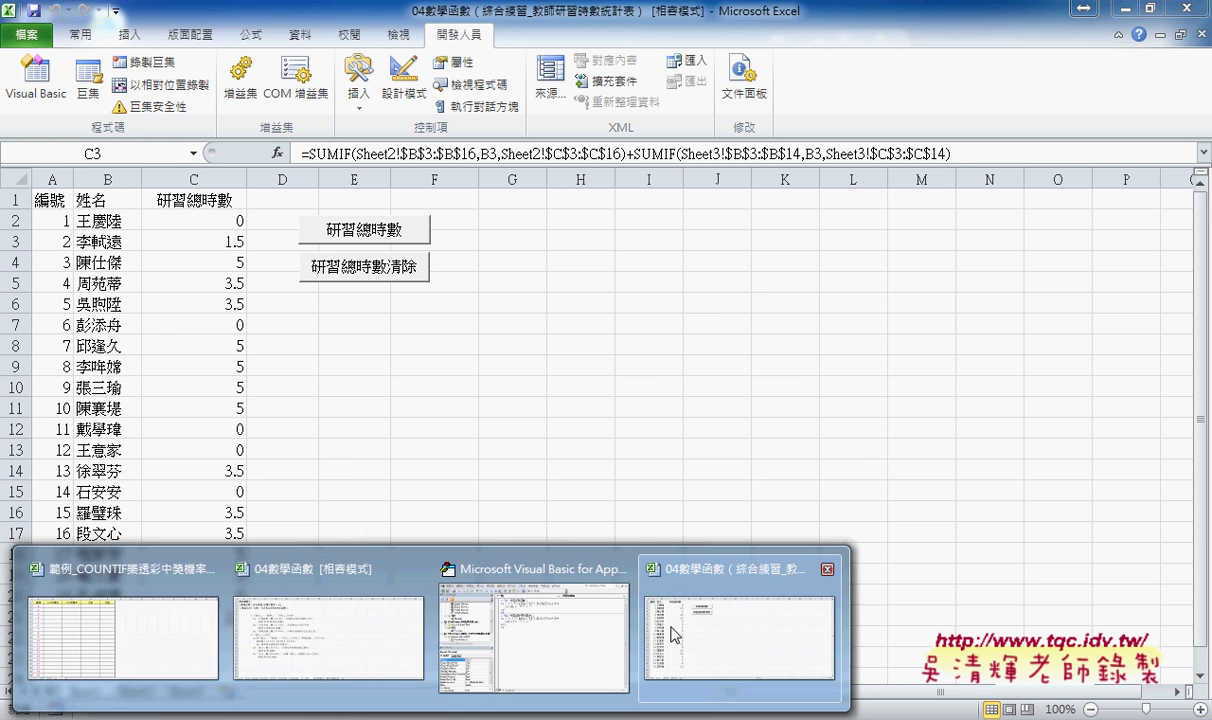
Paste the SUMIF formula into the Cells(i, "C") assignment and widen the code editor
left_click(549, 640)
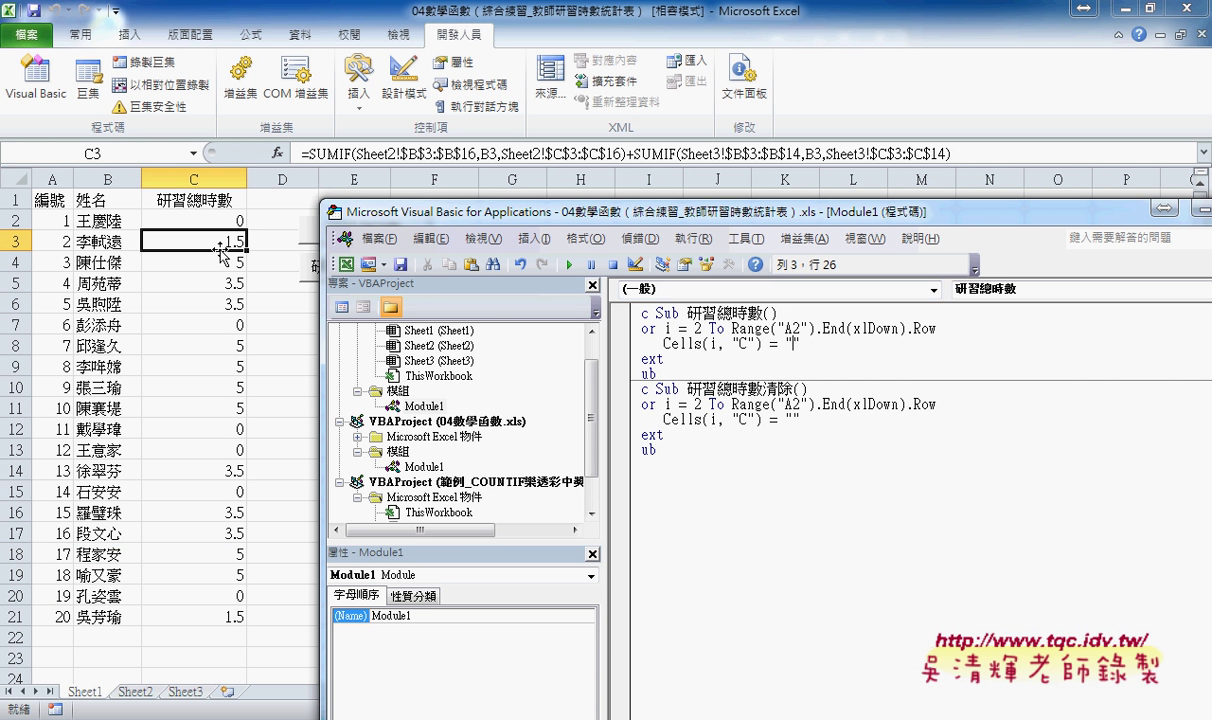
key("ctrl+v")
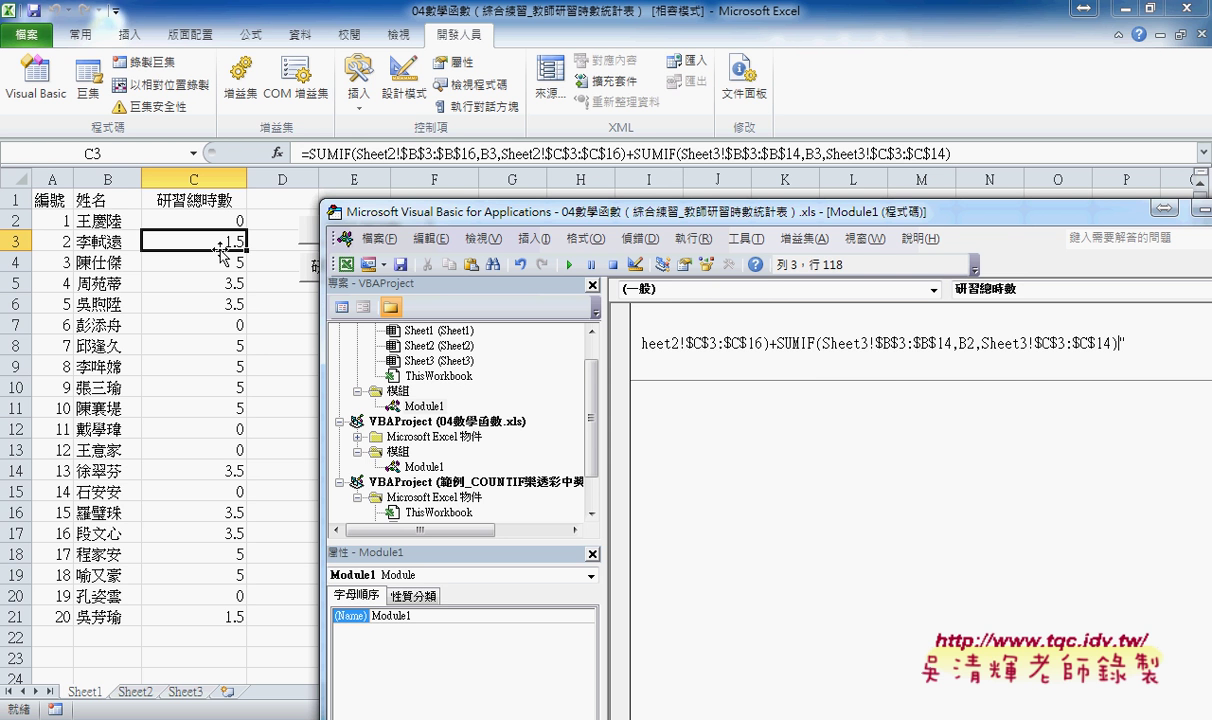
double_click(552, 212)
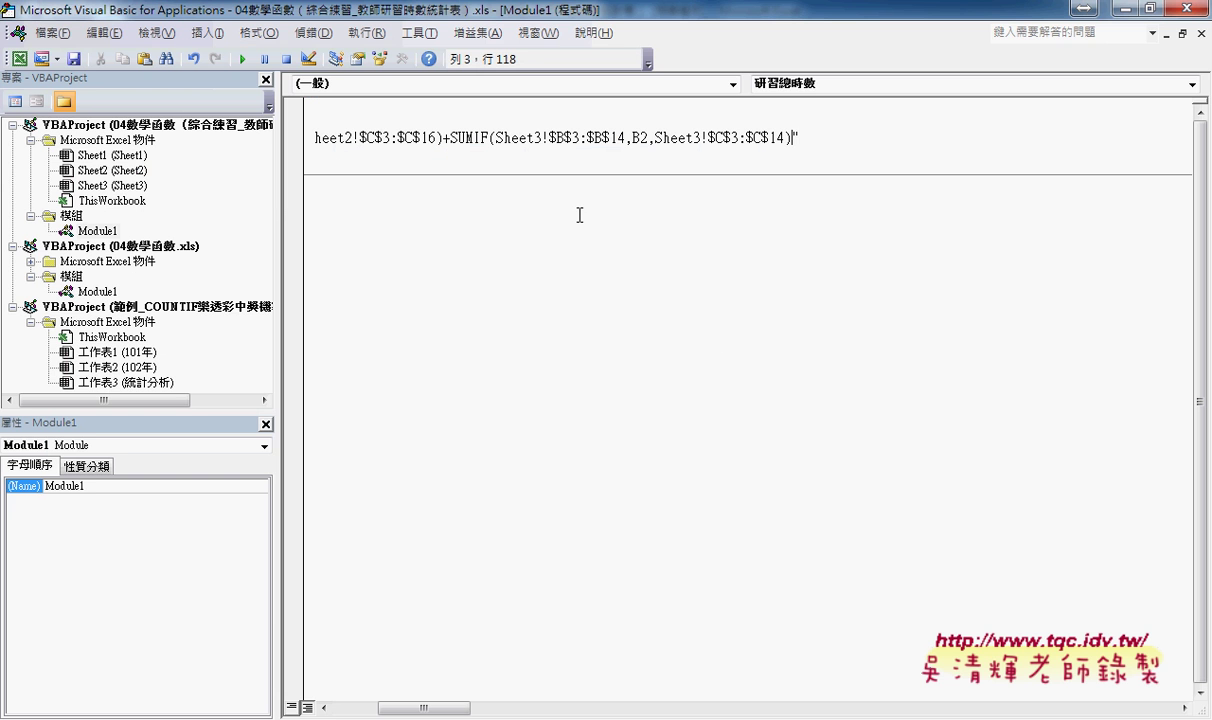
left_click_drag(270, 208, 78, 205)
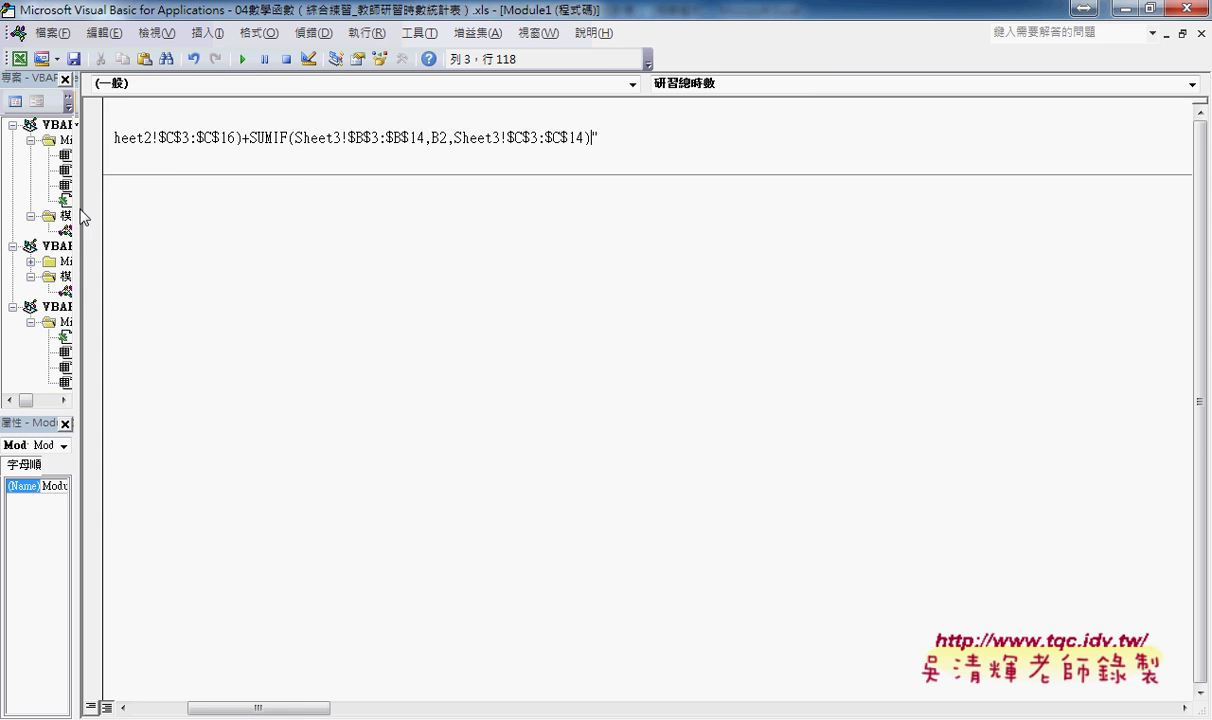
left_click_drag(311, 709, 218, 713)
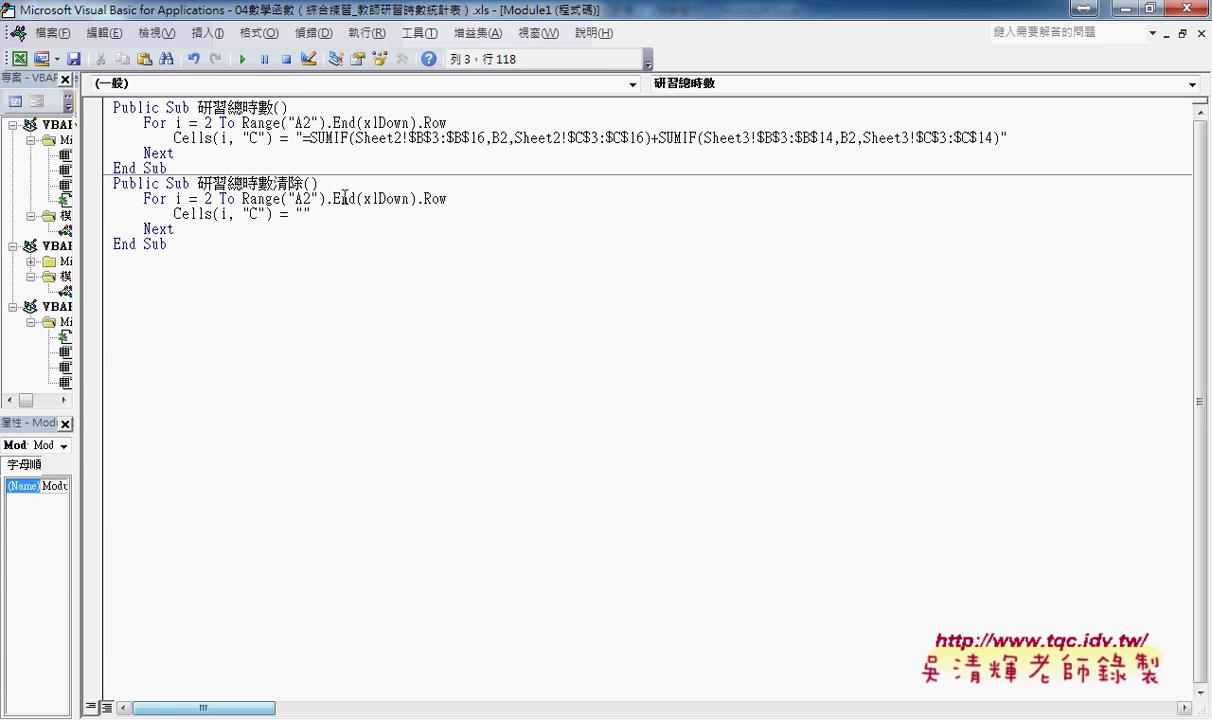
Replace the first B2 with "B" & i & ", copy that snippet, and select the second B2's 2
left_click(498, 133)
key("shift+Right")
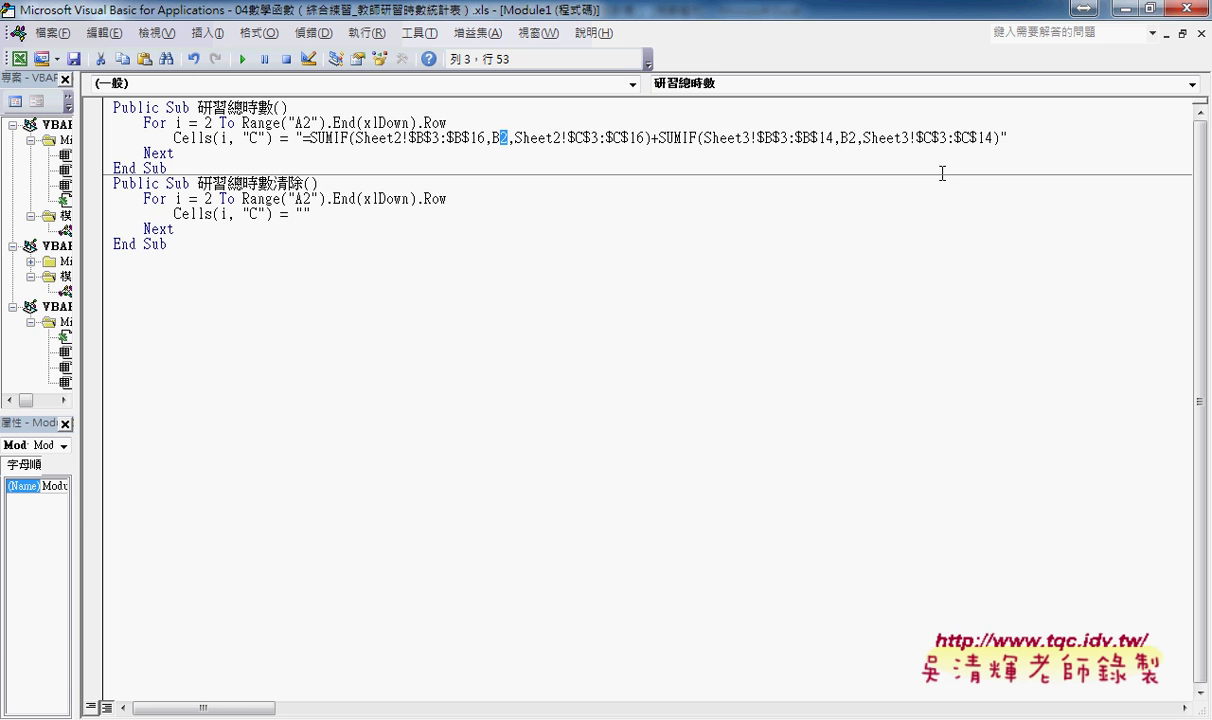
type("\"\"")
key("Left")
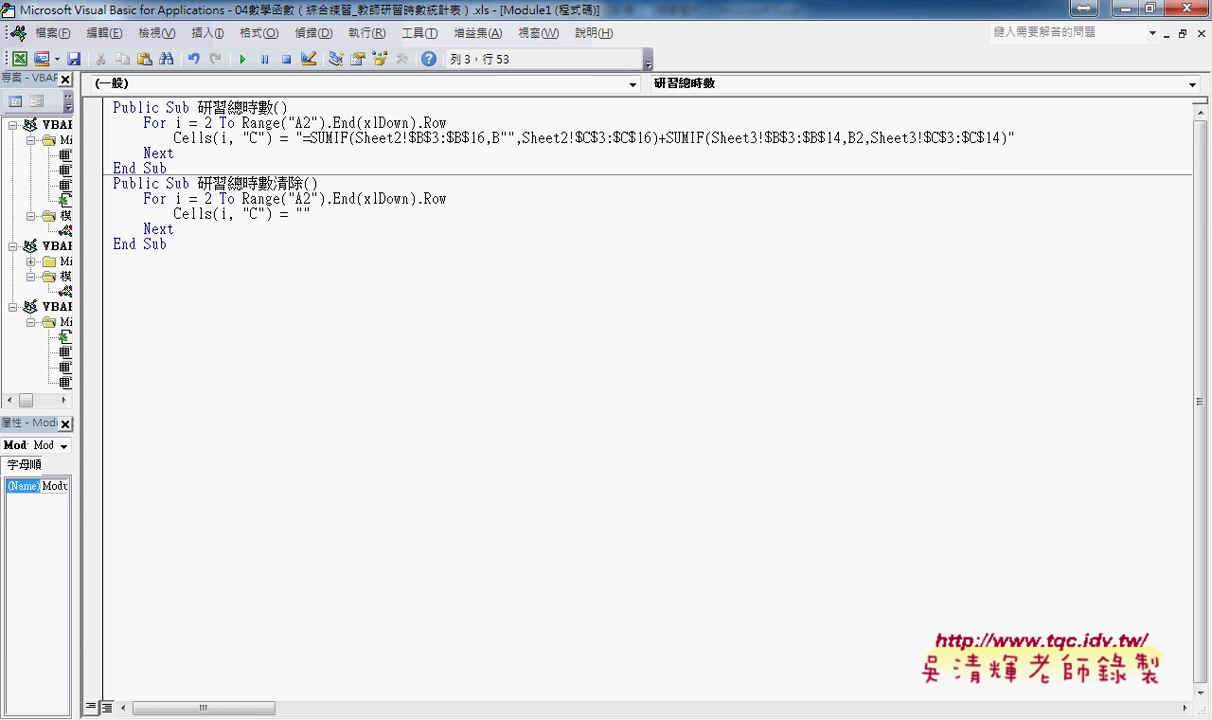
type("&&")
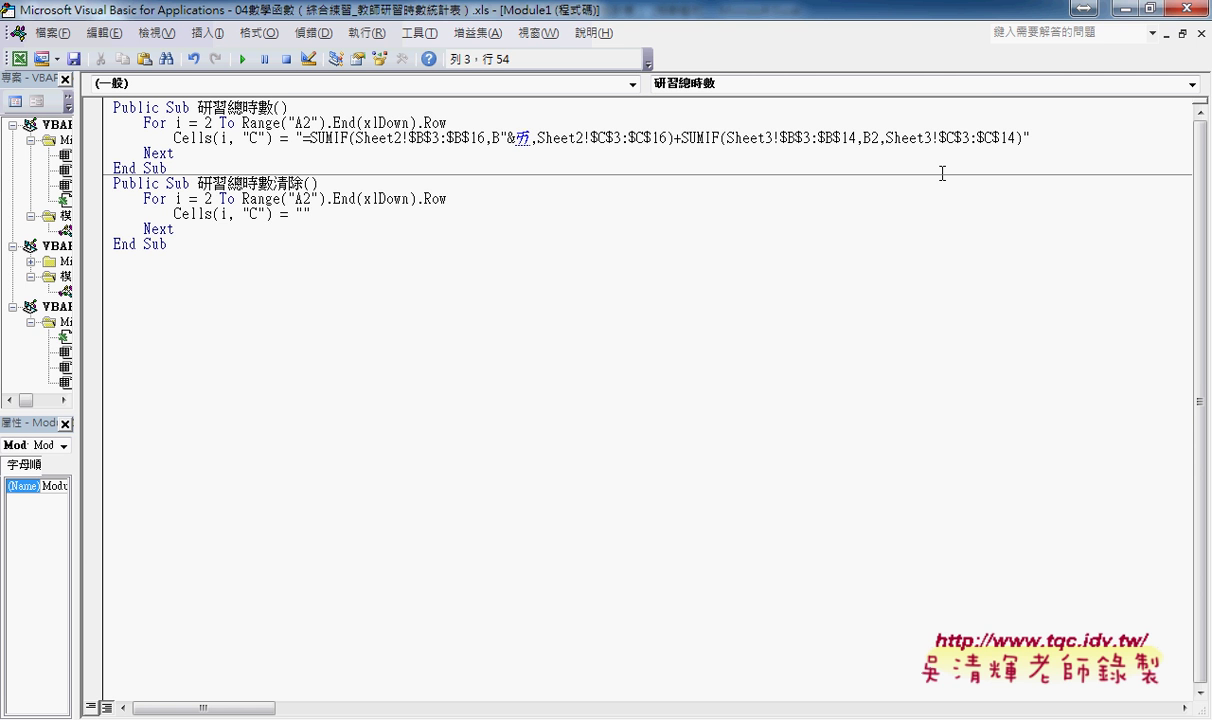
type("i")
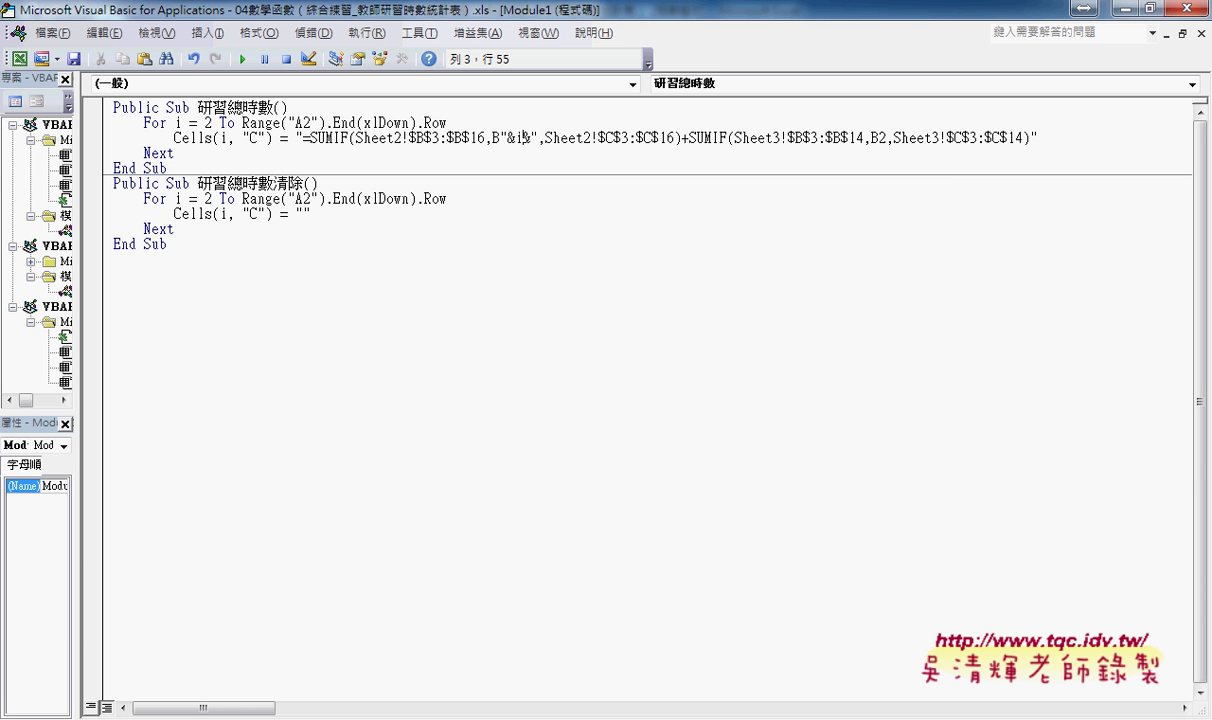
key("Left")
key("Left")
key("Right")
key("Right")
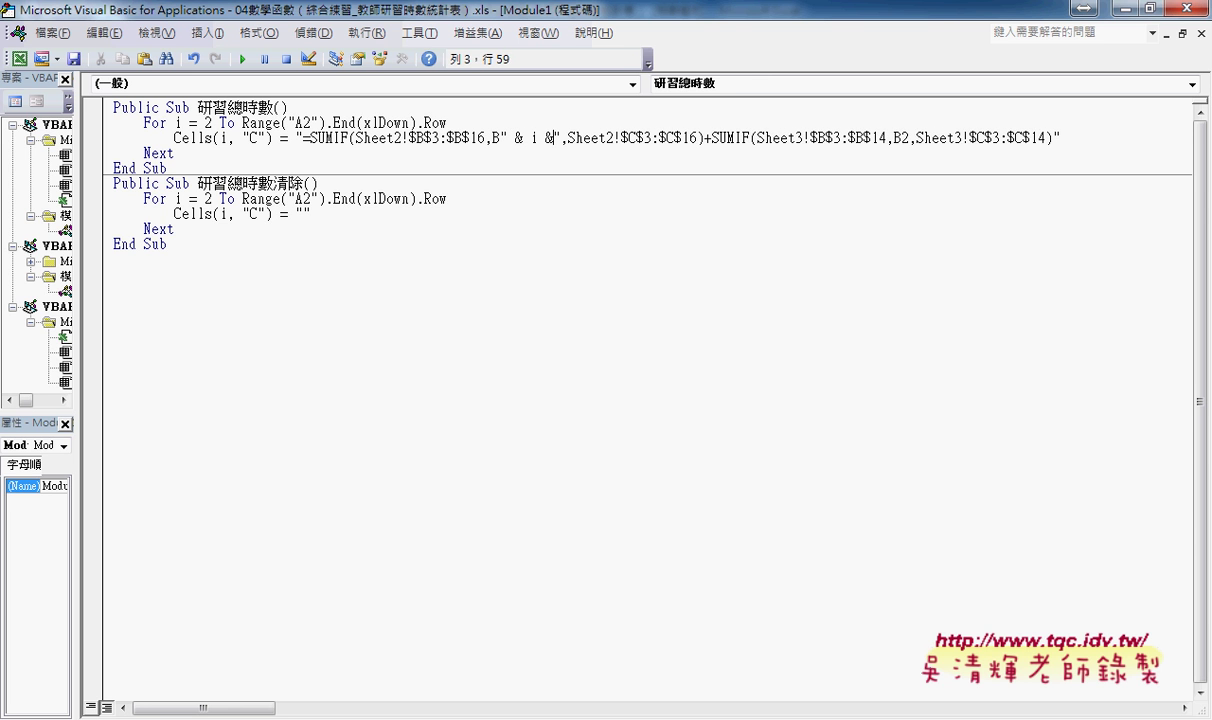
key("Right")
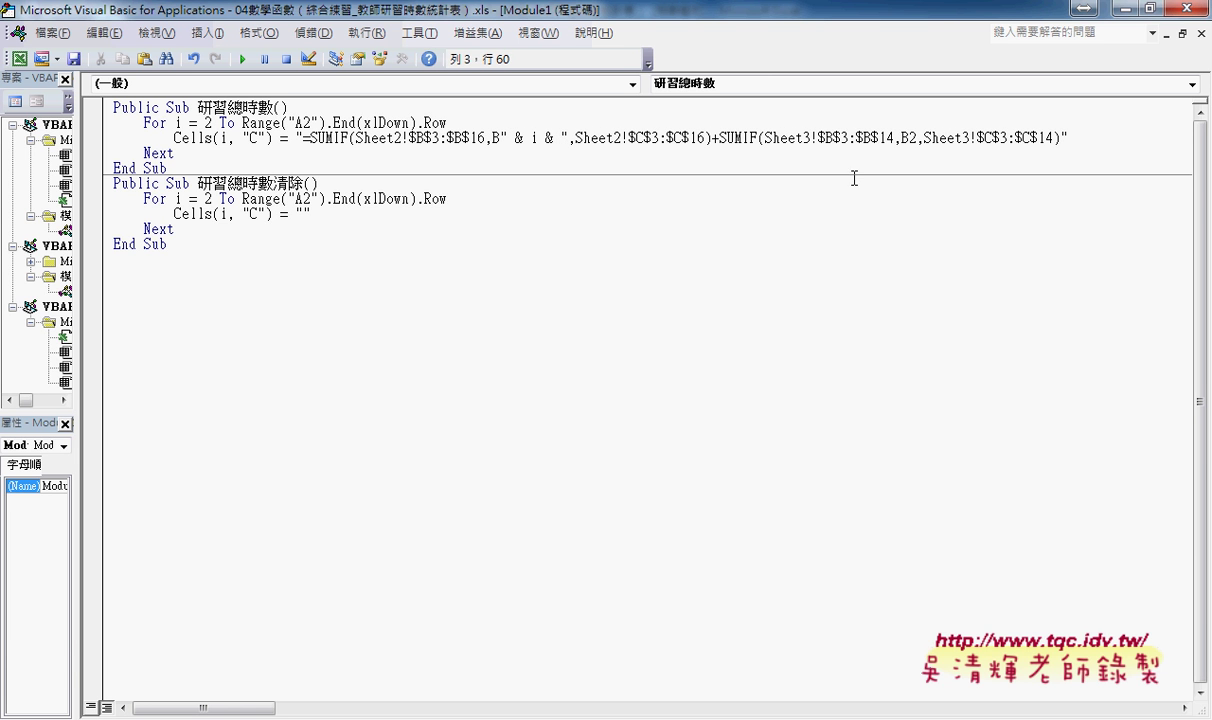
left_click_drag(499, 137, 567, 137)
key("ctrl+c")
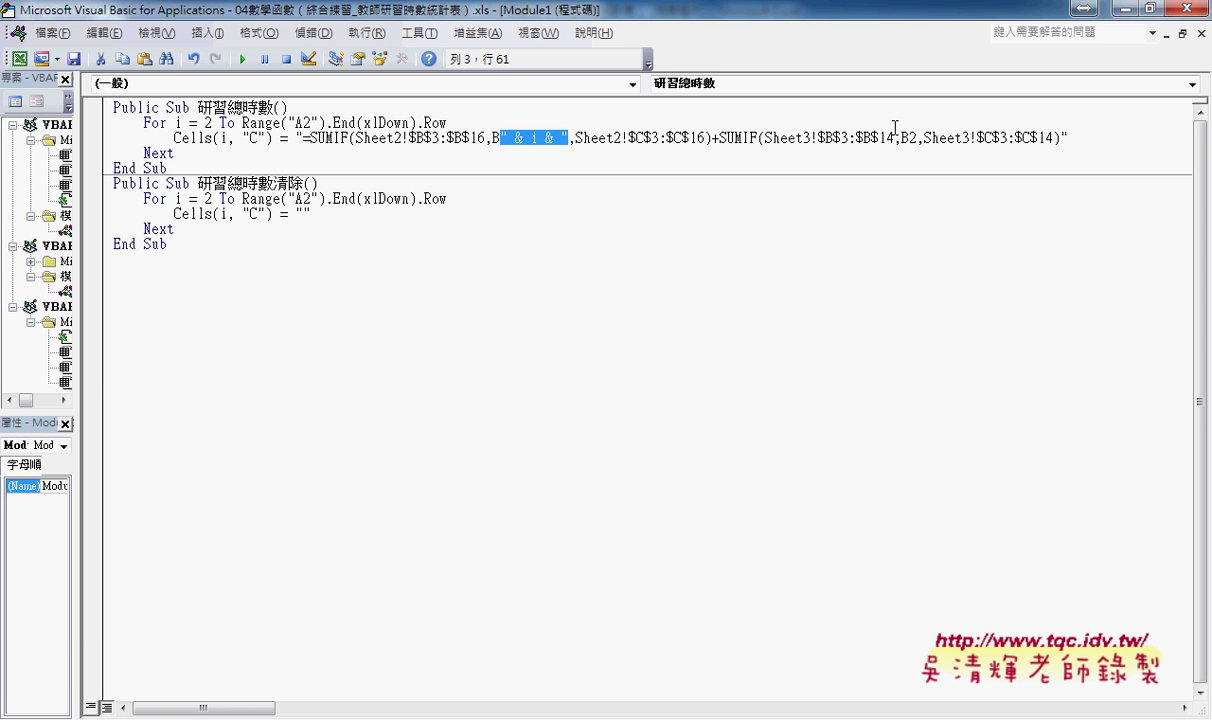
left_click_drag(909, 137, 917, 137)
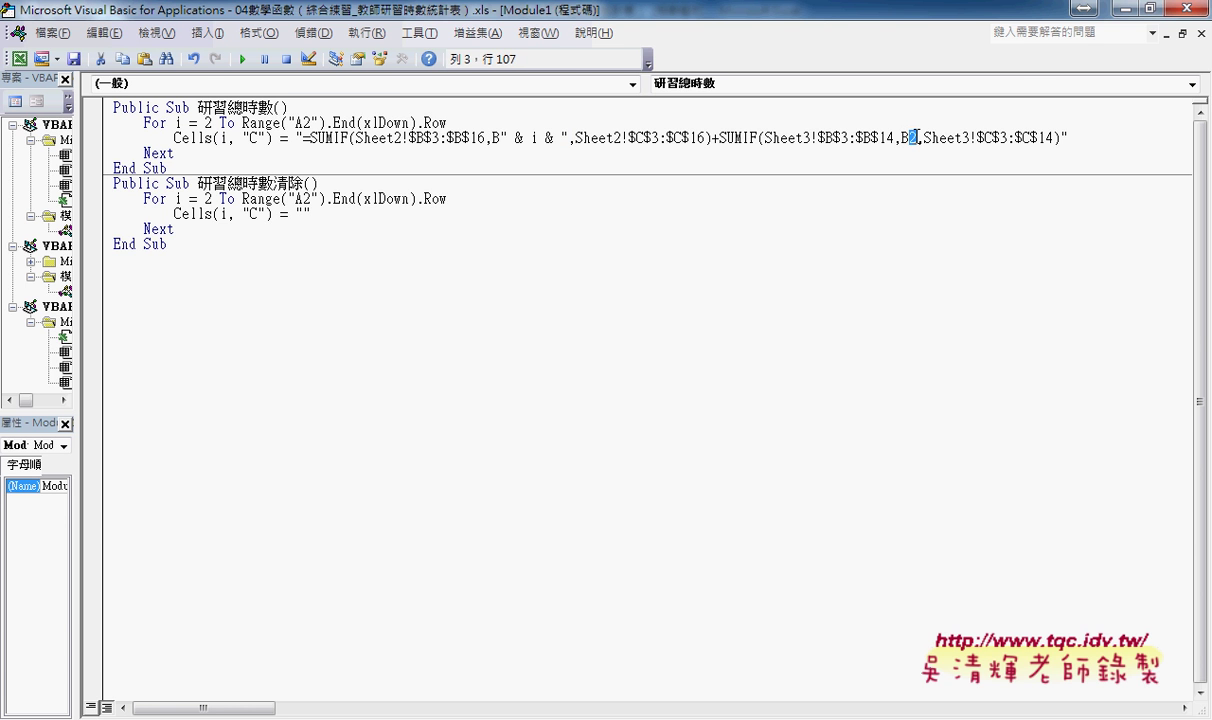
Paste " & i & " over the 2 in the second B2 criterion
key("ctrl+v")
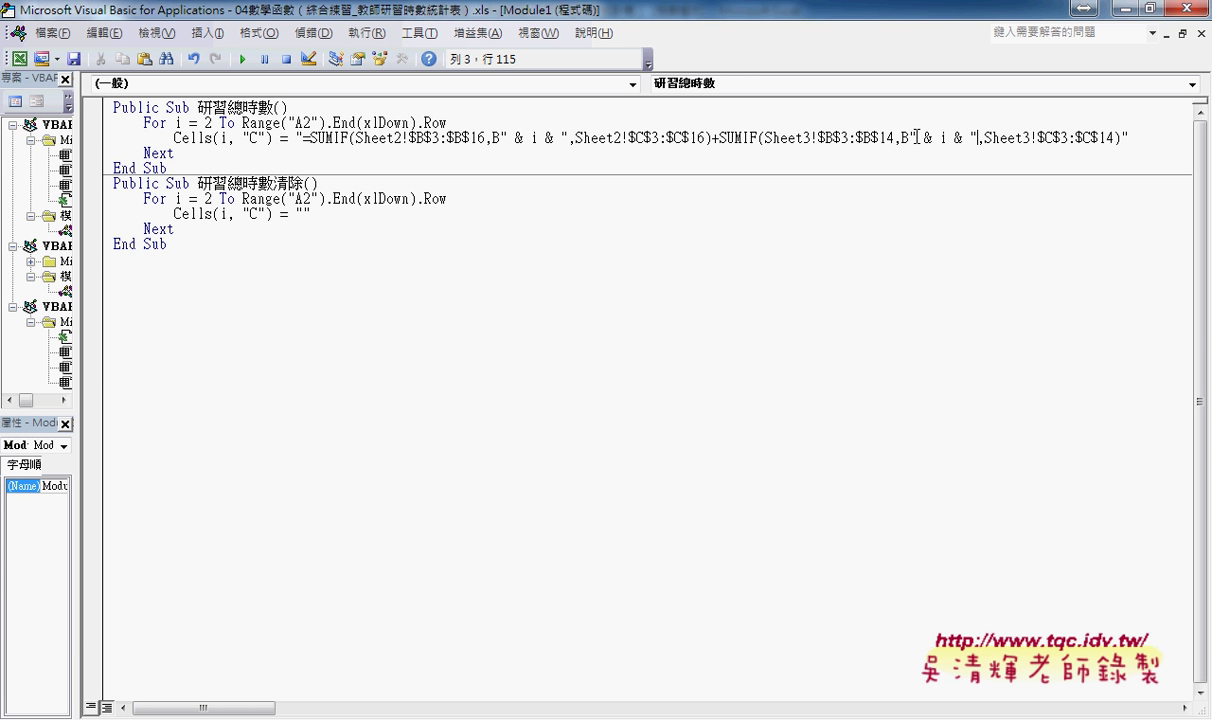
key("Right")
key("Right")
key("Right")
key("Right")
key("Right")
key("Right")
Return to the worksheet, clear column C with 研習總時數清除, then regenerate it with 研習總時數
left_click(1126, 9)
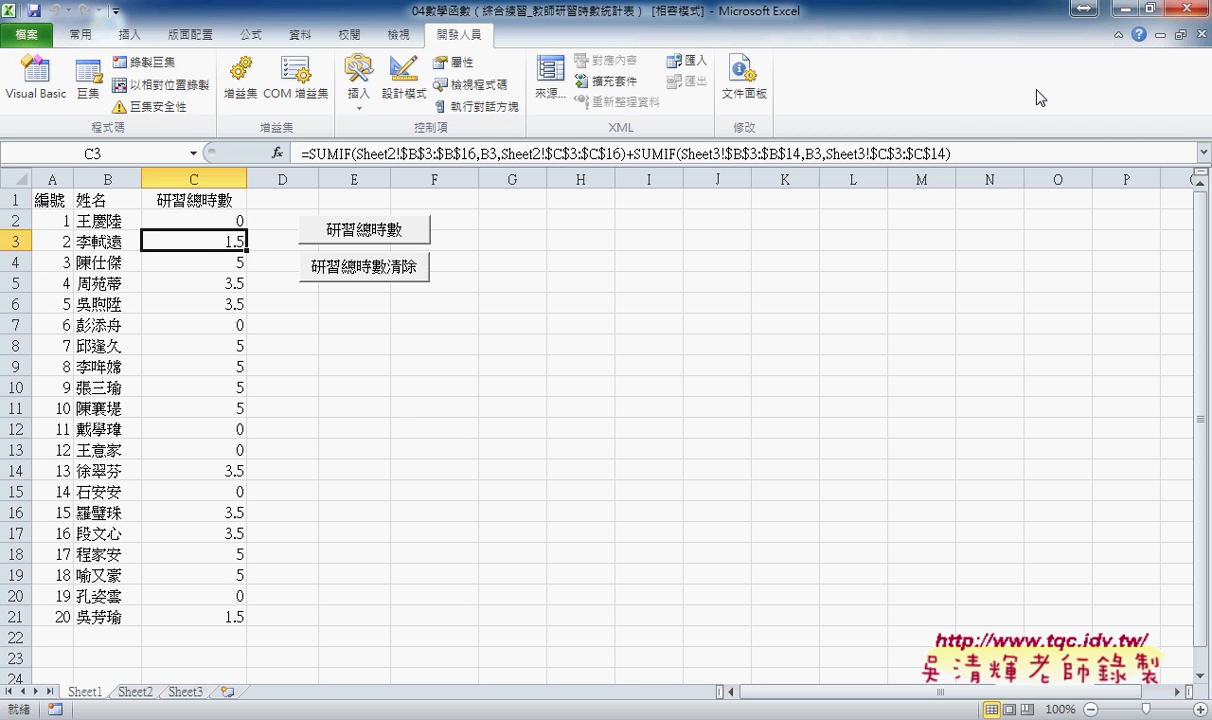
left_click(350, 264)
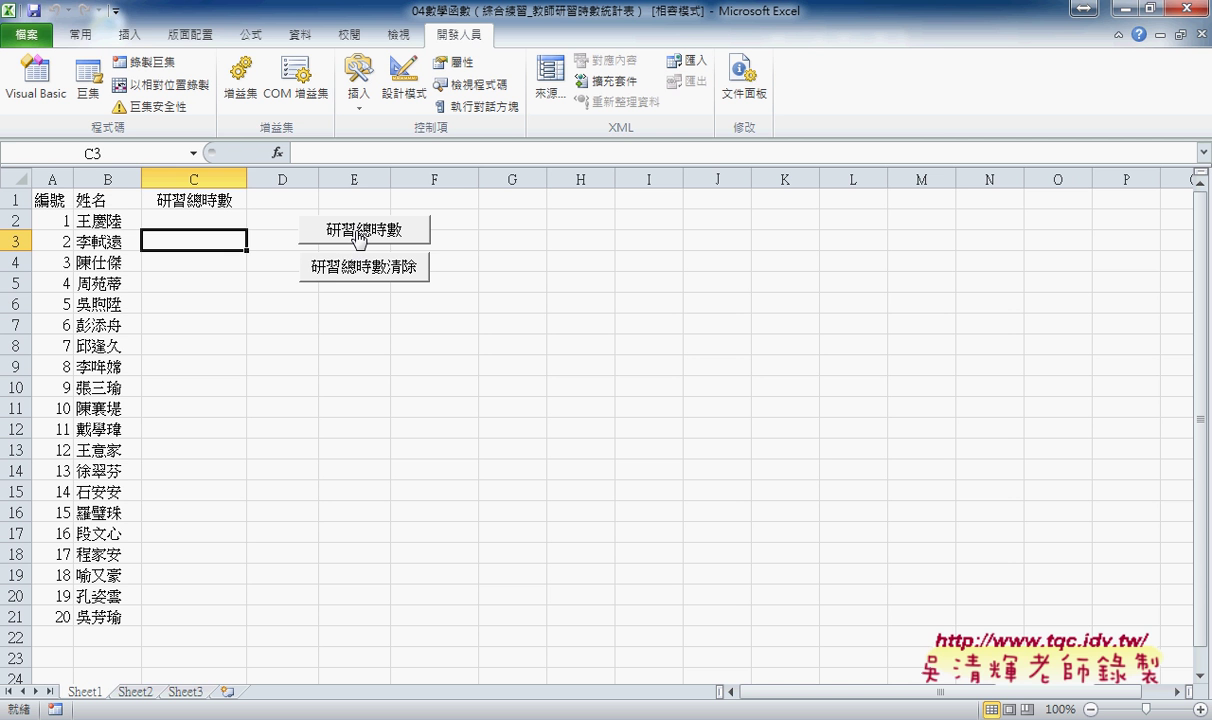
left_click(359, 238)
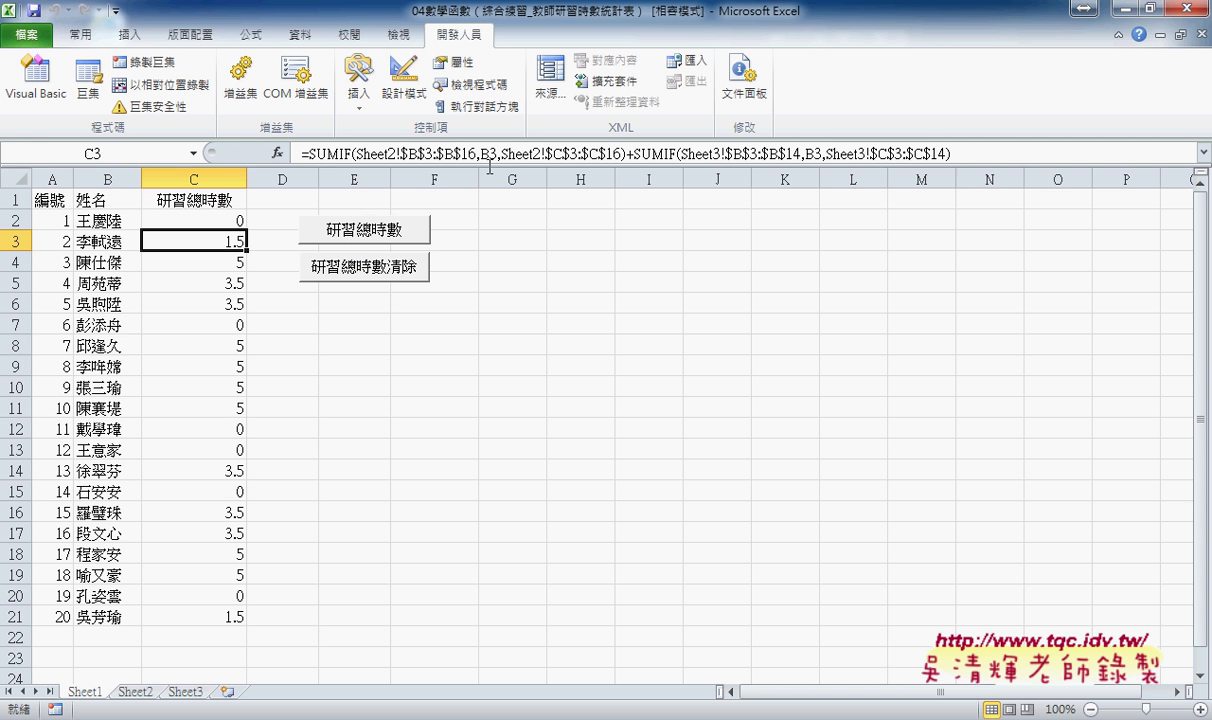
Check the formulas in C2–C6 reference their own row's B cell
left_click(220, 220)
left_click(233, 242)
left_click(235, 261)
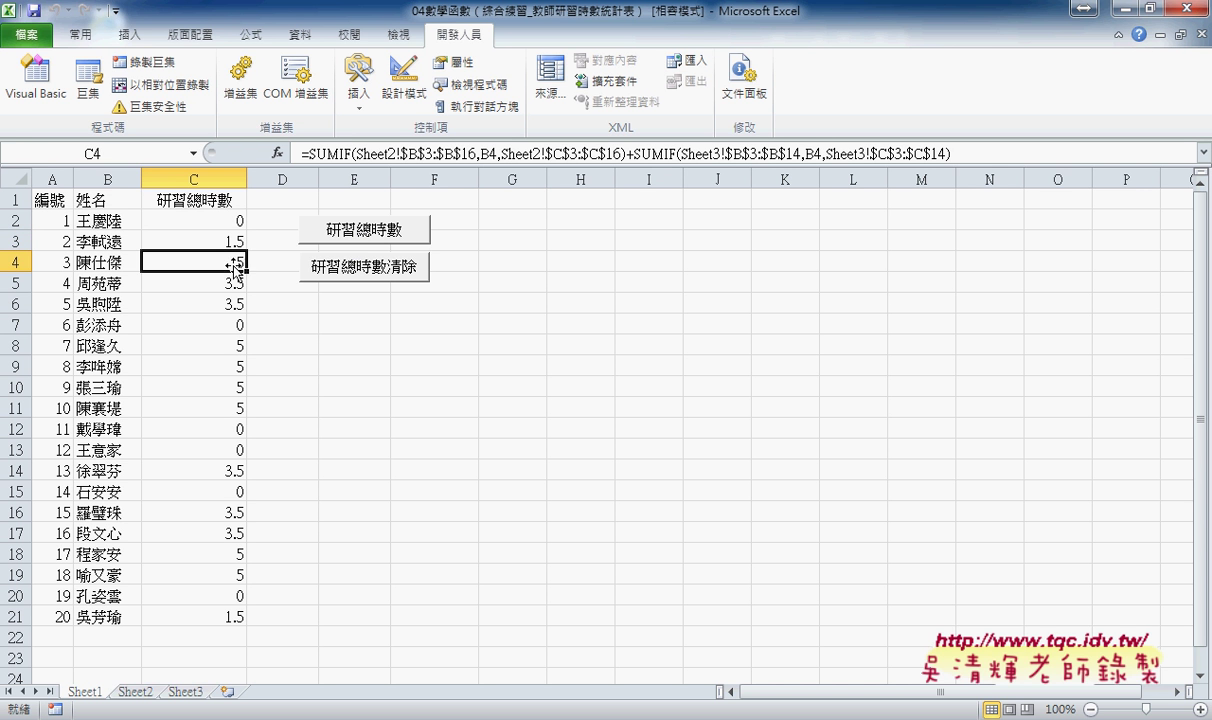
left_click(235, 283)
left_click(235, 302)
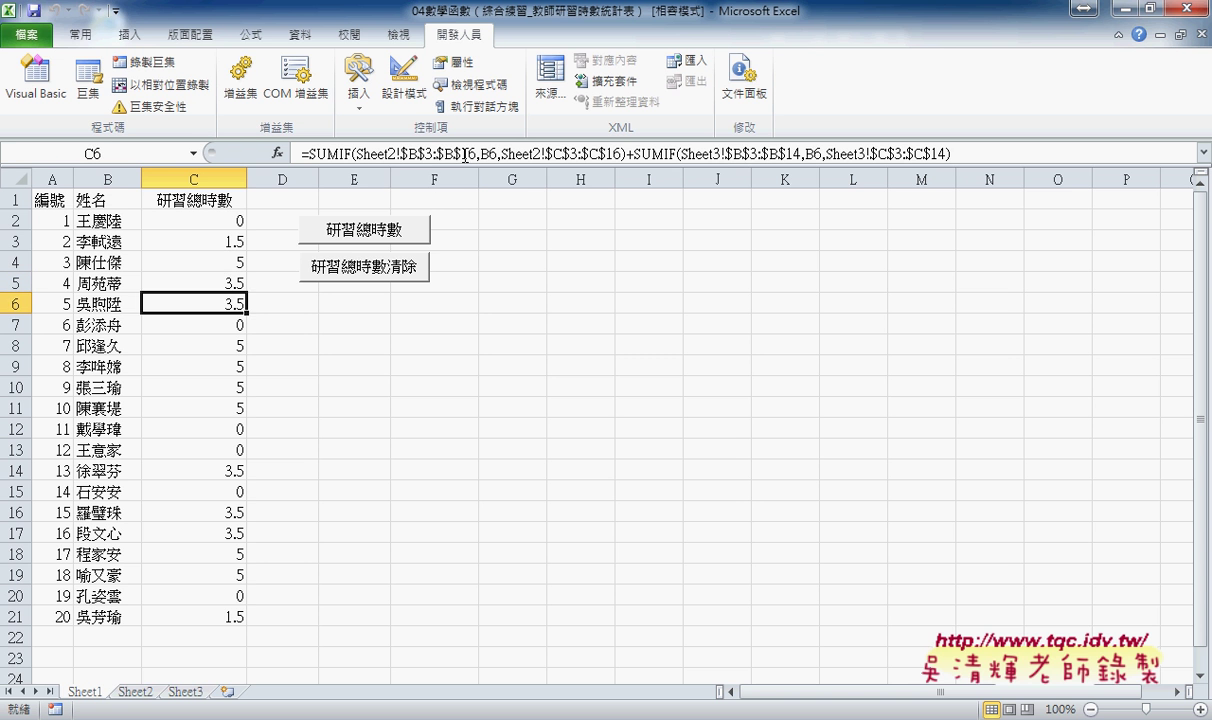
left_click(228, 215)
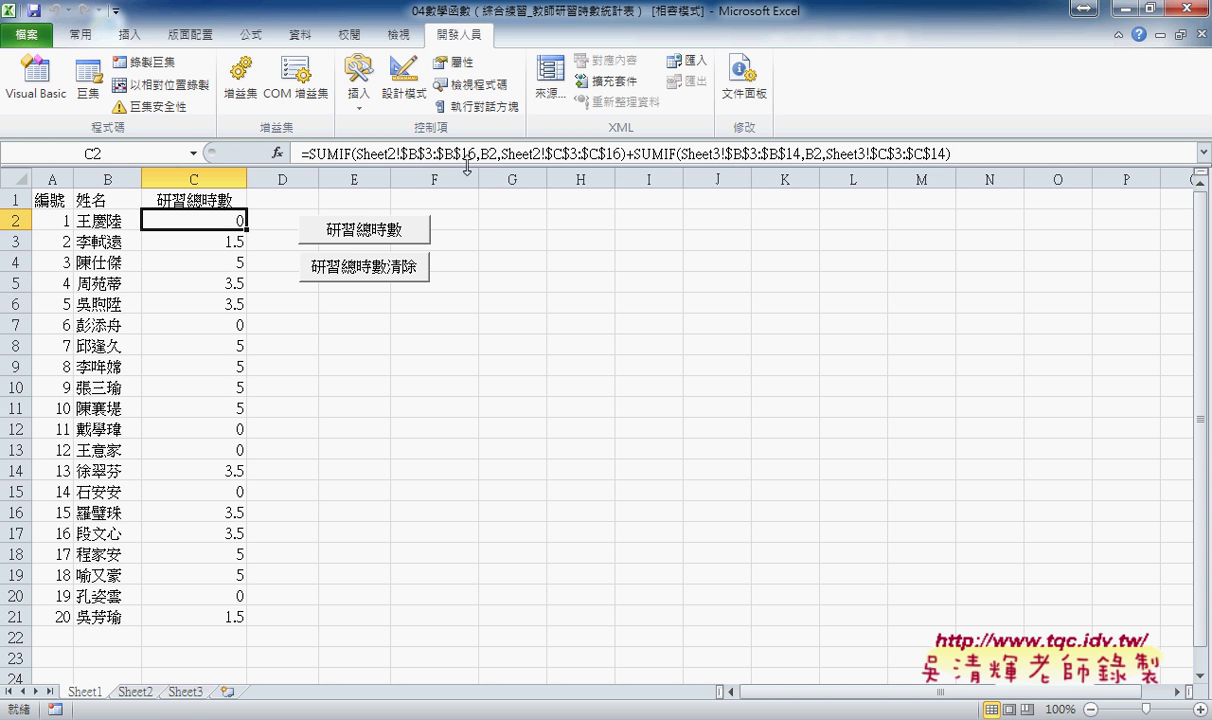
left_click(227, 236)
left_click(234, 263)
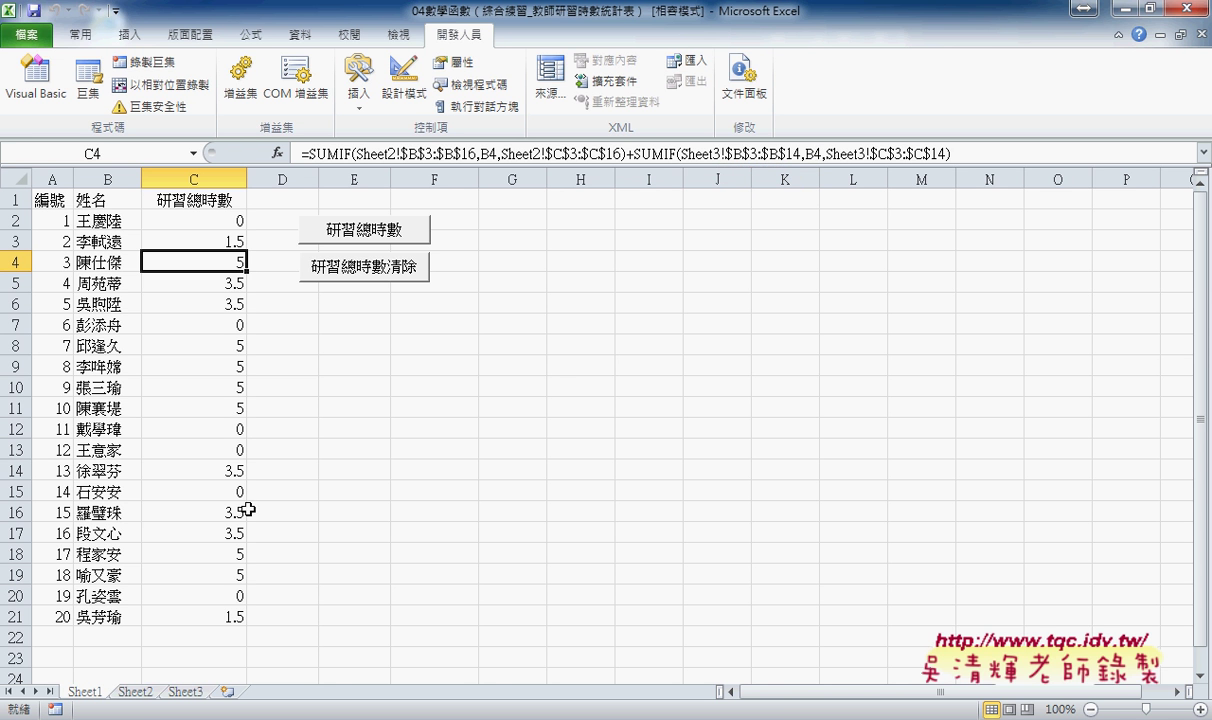
Select C2:C21 and confirm the status bar shows sum 55.5 and average 2.775
left_click_drag(234, 218, 225, 614)
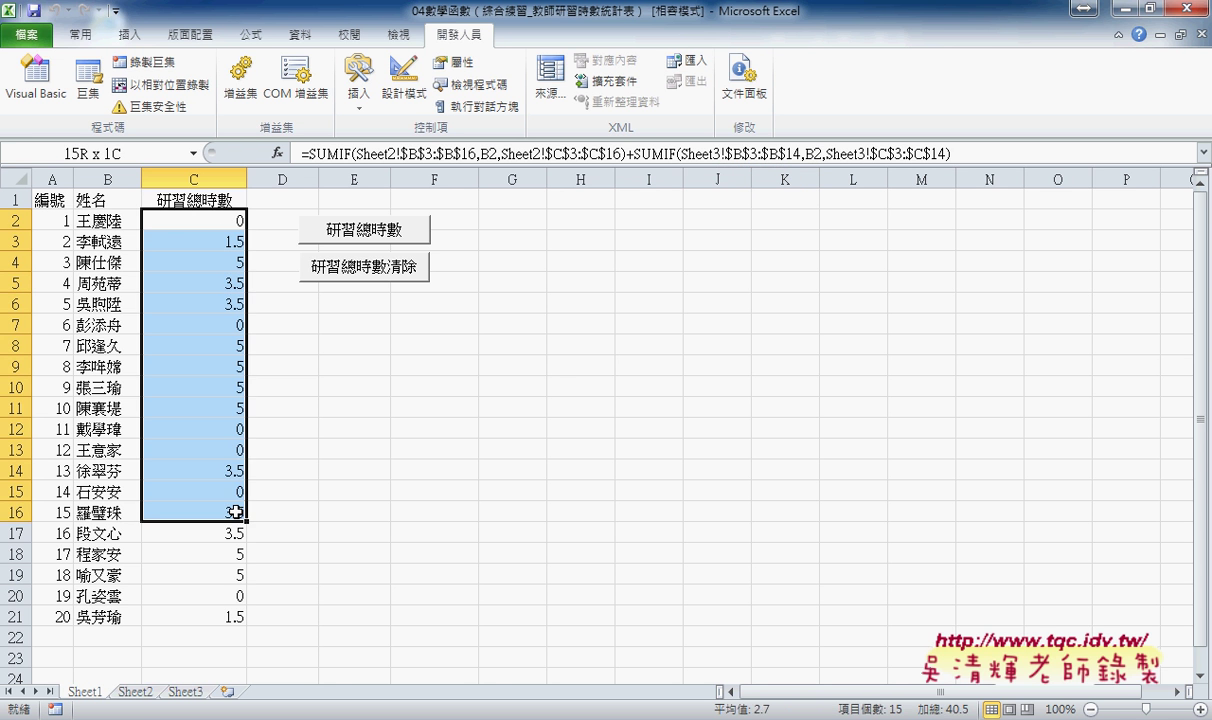